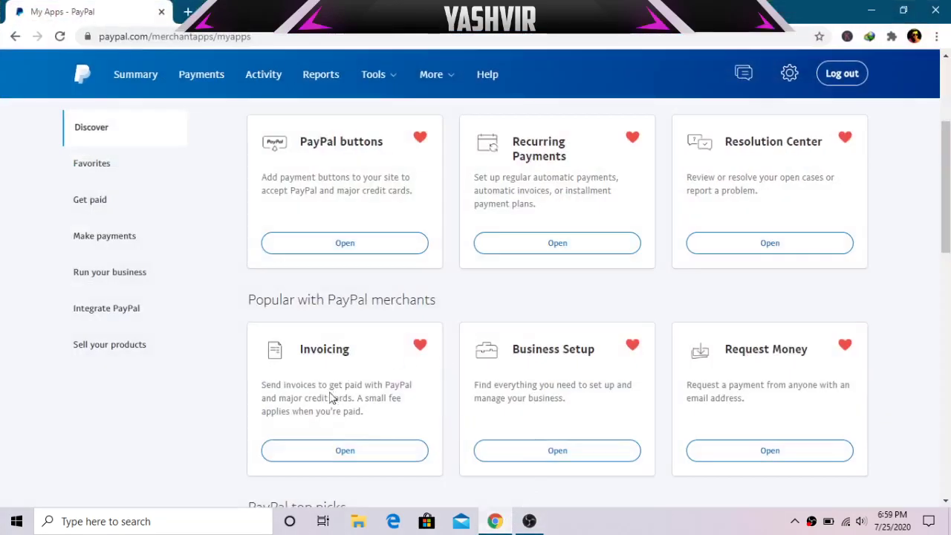
Go to PayPal's All Tools page and launch the Recurring Payments tool
{"action": "left_click", "coordinate": [377, 82]}
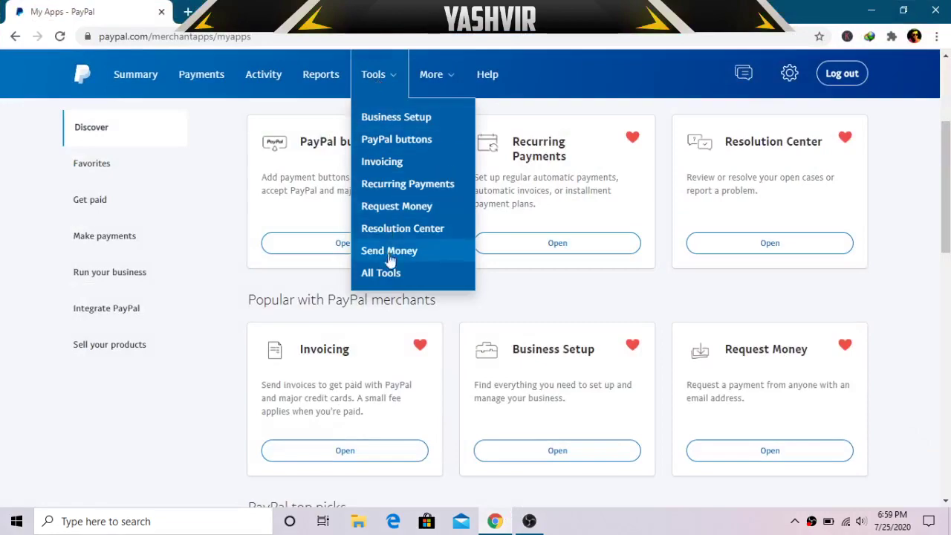
{"action": "left_click", "coordinate": [366, 274]}
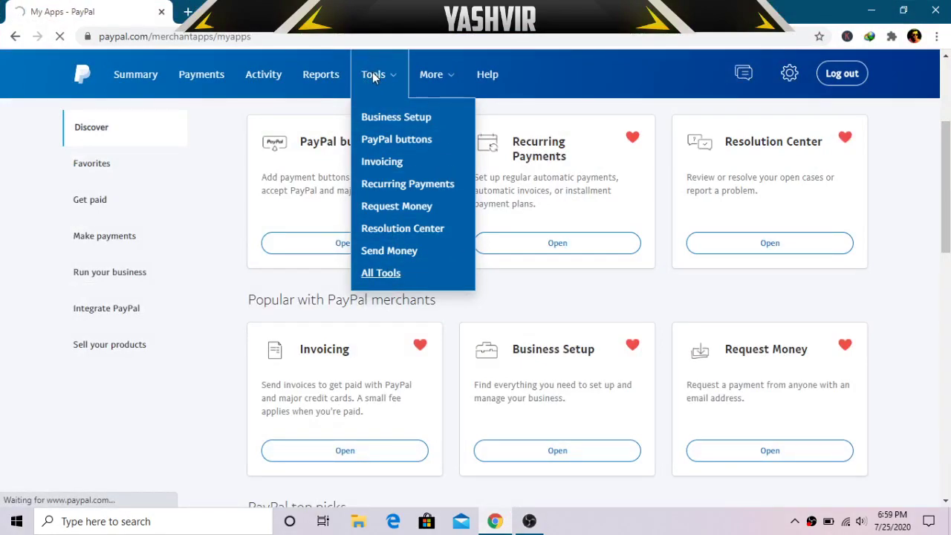
{"action": "left_click", "coordinate": [381, 274]}
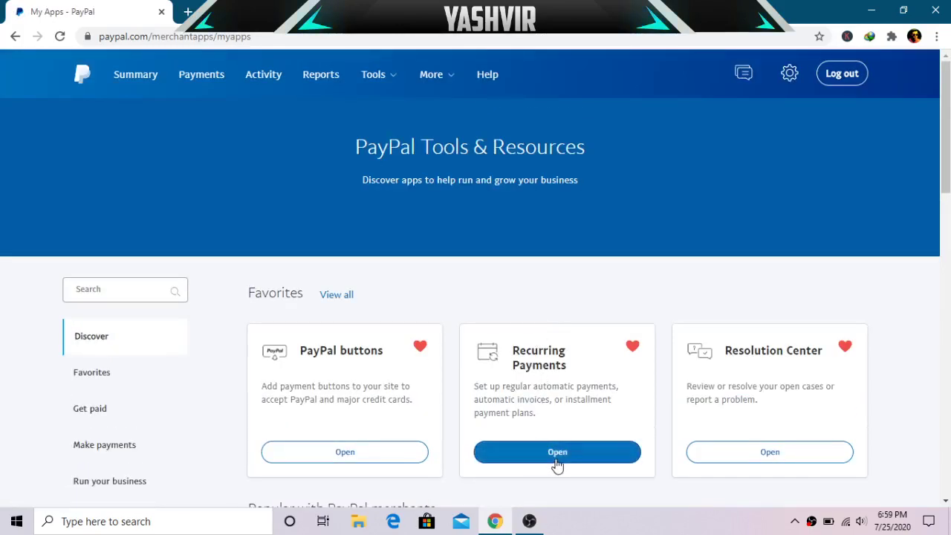
{"action": "left_click", "coordinate": [558, 461]}
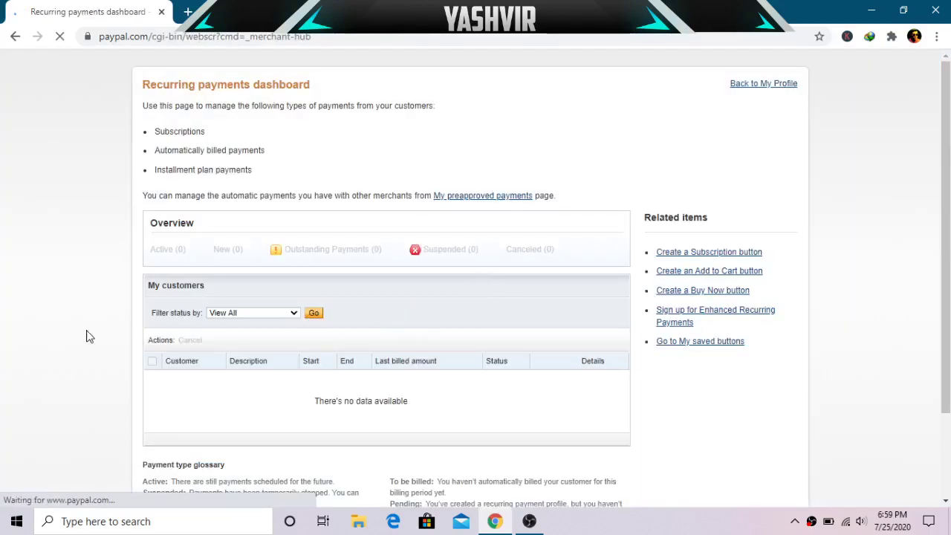
{"action": "scroll", "coordinate": [86, 337], "scroll_direction": "down", "scroll_amount": 1}
{"action": "scroll", "coordinate": [86, 336], "scroll_direction": "up", "scroll_amount": 2}
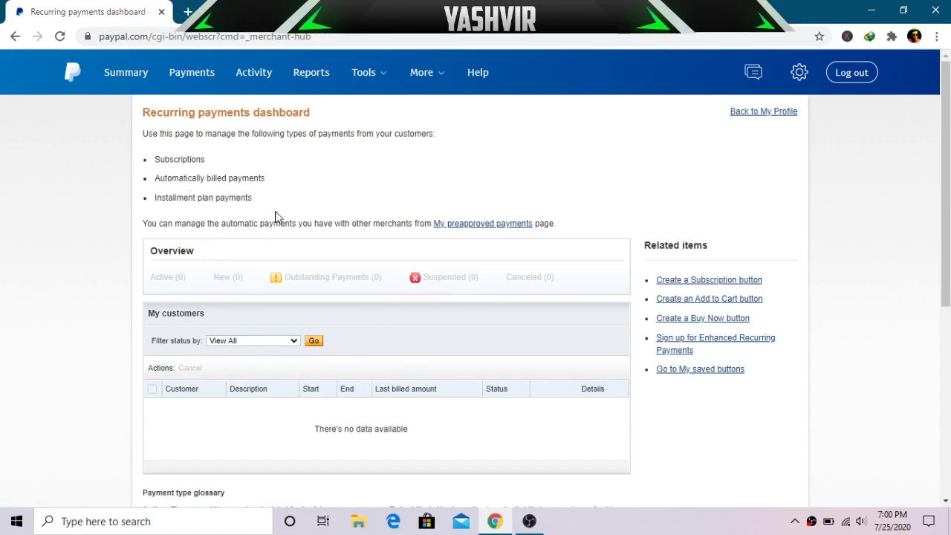
Open 'My preapproved payments' from the Recurring payments dashboard
{"action": "left_click", "coordinate": [460, 226]}
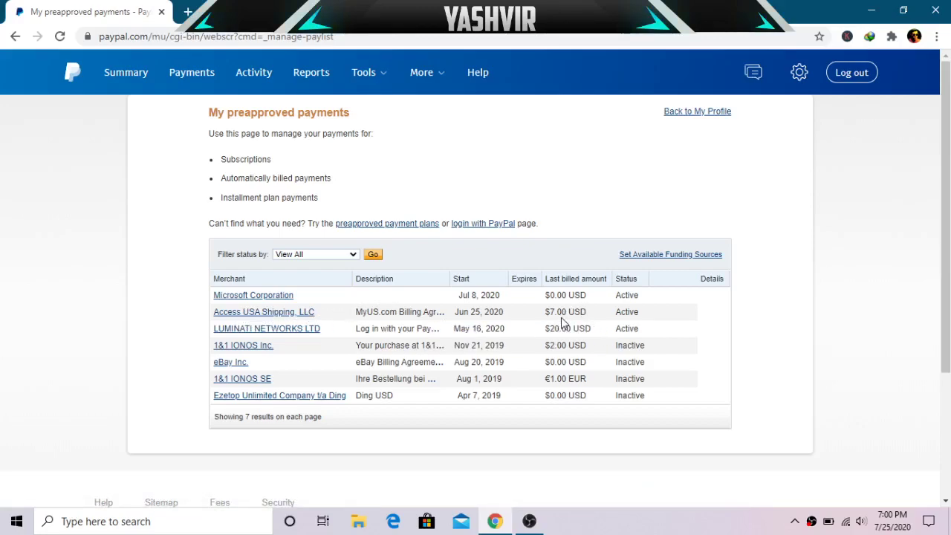
Open the Access USA Shipping, LLC agreement and note its Active status
{"action": "left_click", "coordinate": [265, 318]}
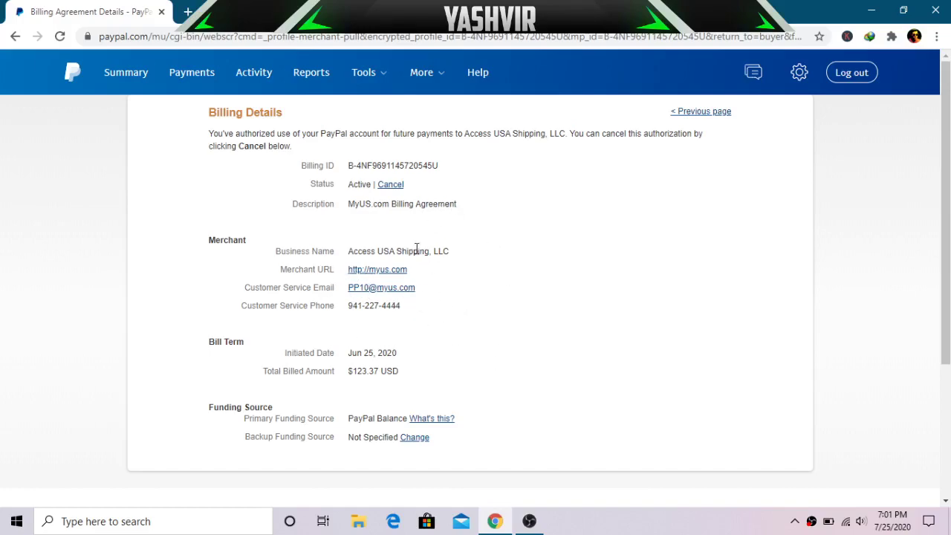
{"action": "left_click_drag", "start_coordinate": [325, 182], "coordinate": [371, 185]}
Cancel and confirm the Access USA Shipping agreement, then dismiss the email notification
{"action": "left_click", "coordinate": [390, 185]}
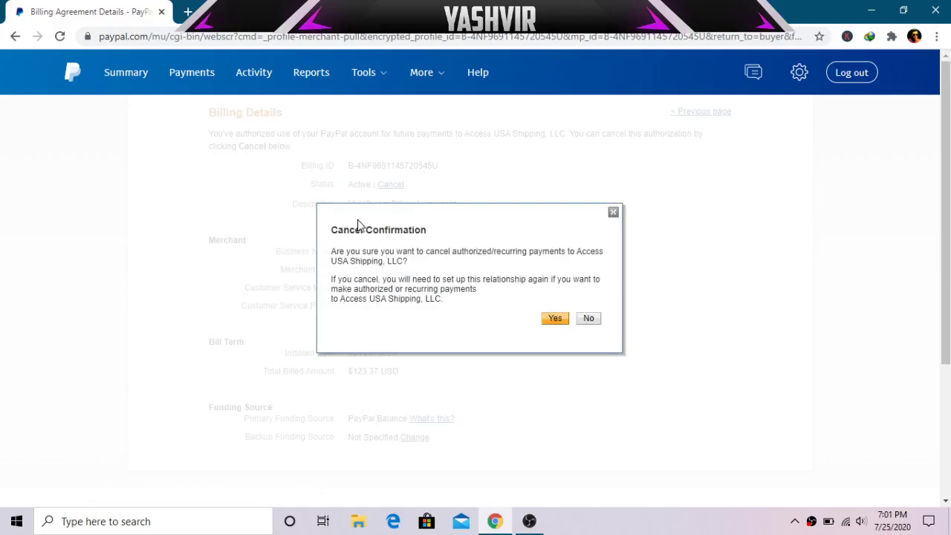
{"action": "left_click_drag", "start_coordinate": [349, 230], "coordinate": [408, 231]}
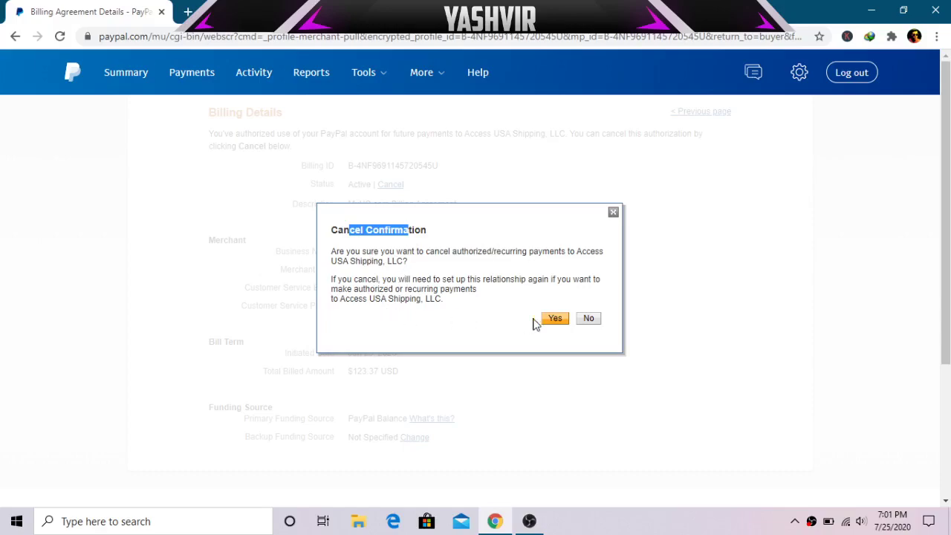
{"action": "left_click", "coordinate": [557, 320]}
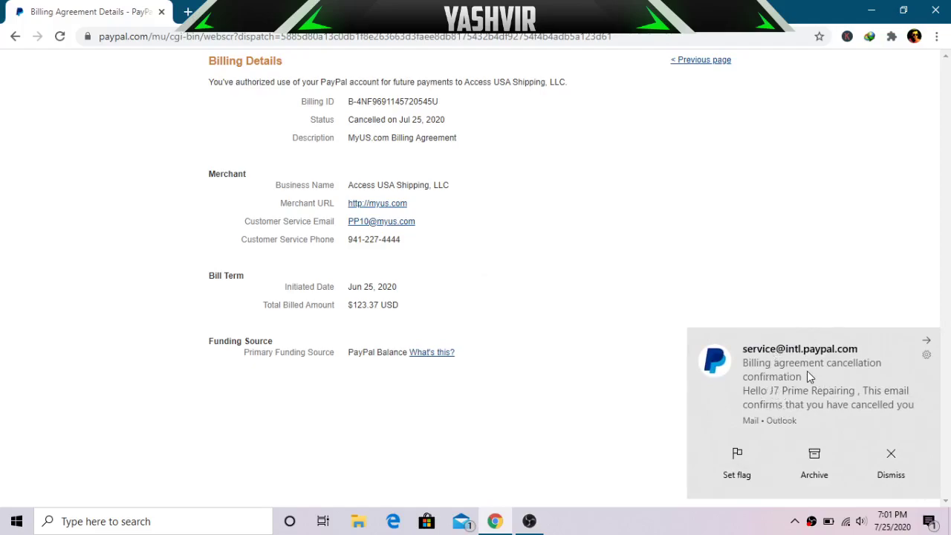
{"action": "left_click", "coordinate": [890, 468]}
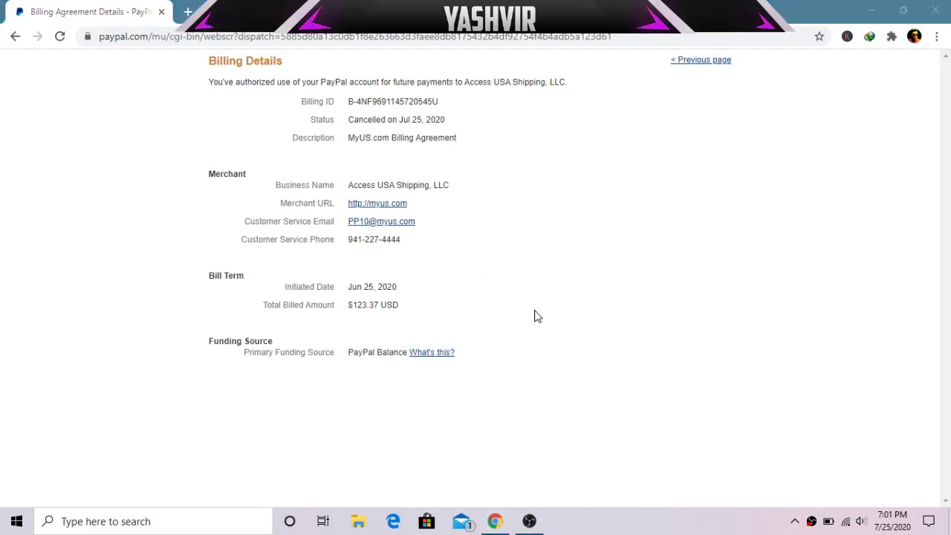
Return to the preapproved payments list and open the LUMINATI NETWORKS LTD agreement
{"action": "left_click", "coordinate": [697, 62]}
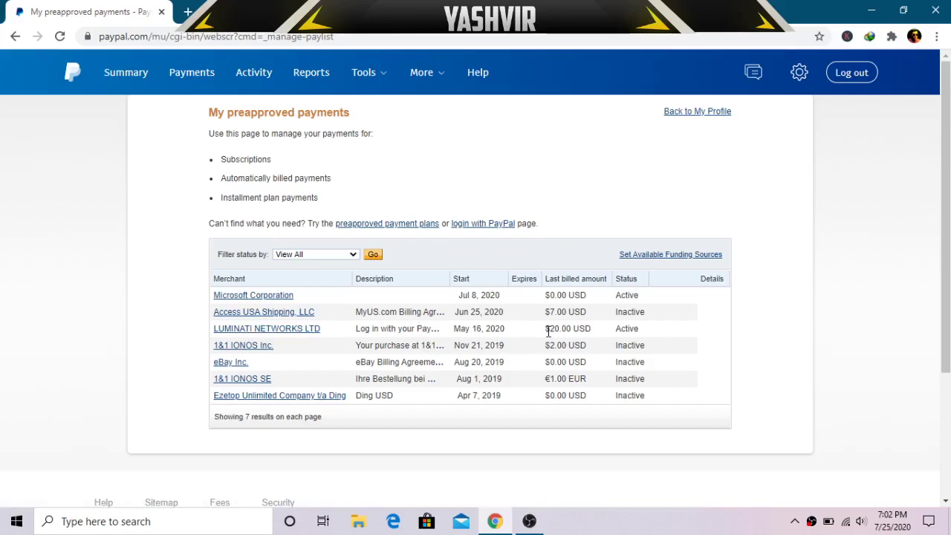
{"action": "left_click_drag", "start_coordinate": [549, 331], "coordinate": [588, 331]}
{"action": "left_click", "coordinate": [268, 330]}
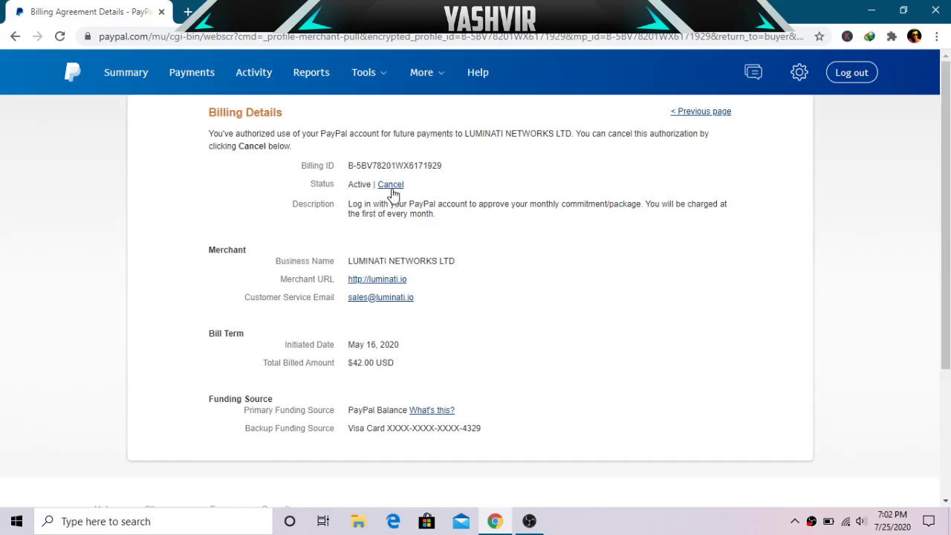
Cancel and confirm the LUMINATI agreement, then dismiss the cancellation email notification
{"action": "left_click", "coordinate": [390, 185]}
{"action": "left_click", "coordinate": [555, 320]}
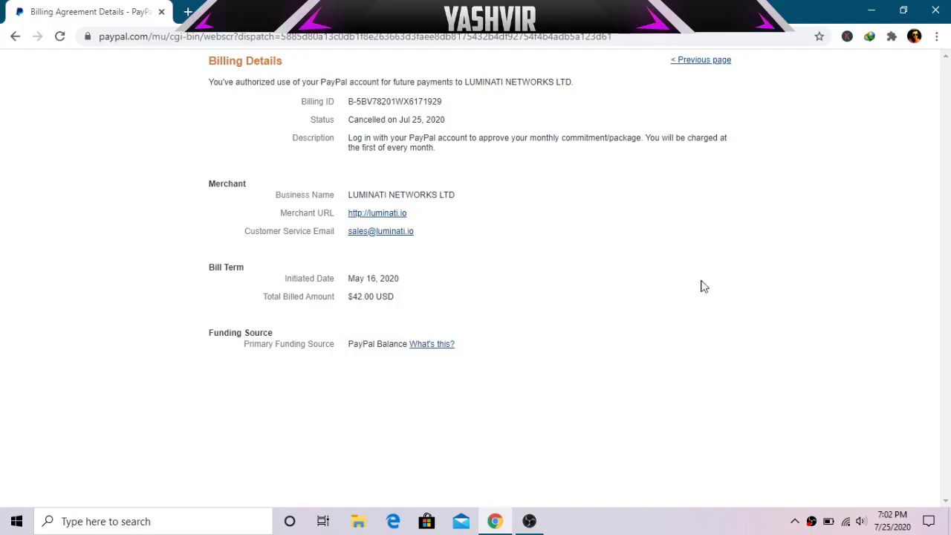
{"action": "left_click_drag", "start_coordinate": [488, 138], "coordinate": [591, 140]}
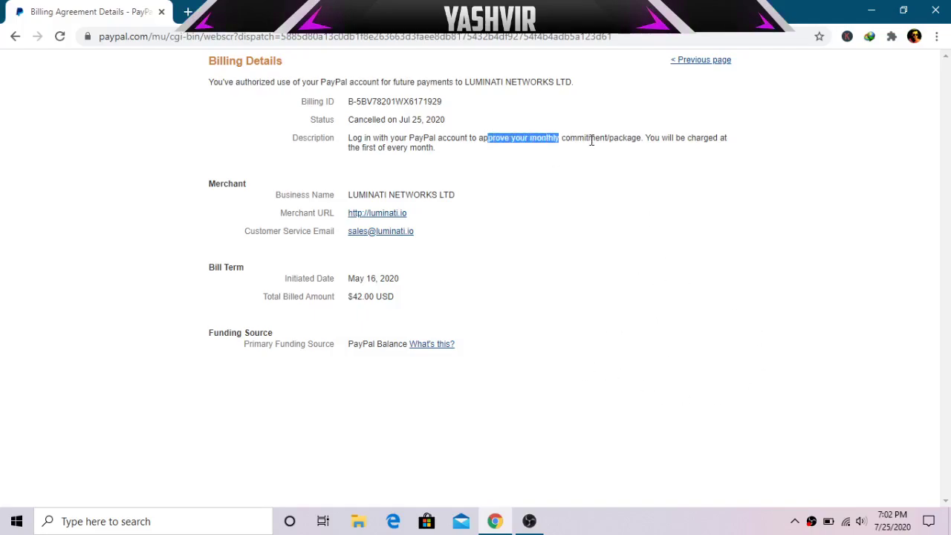
{"action": "left_click", "coordinate": [591, 140]}
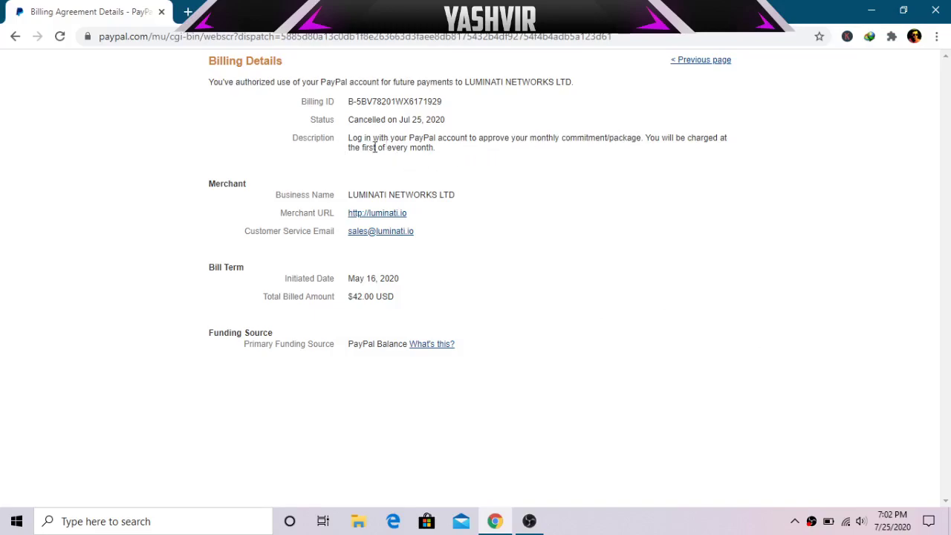
{"action": "left_click_drag", "start_coordinate": [390, 148], "coordinate": [438, 148]}
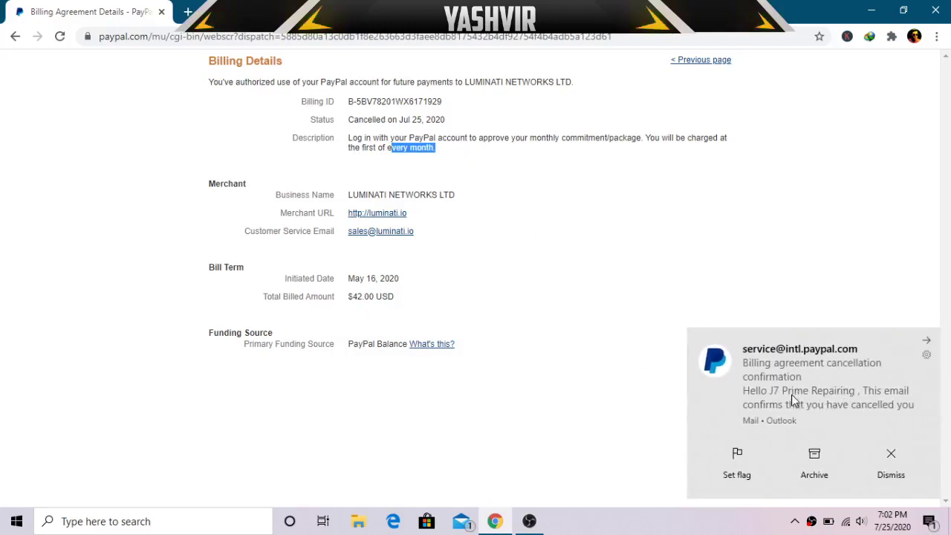
{"action": "left_click", "coordinate": [891, 472]}
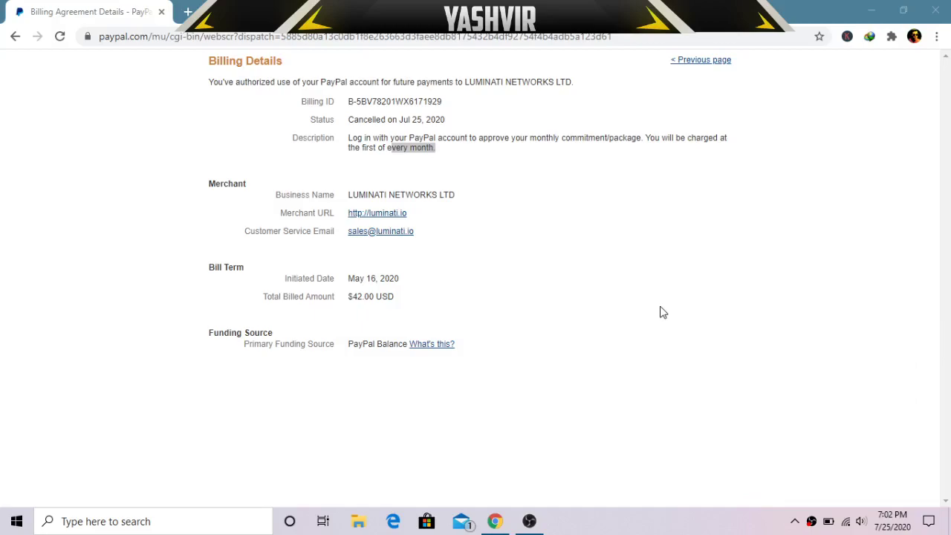
Back in the list, check the now-Inactive statuses and open Microsoft Corporation's agreement
{"action": "left_click", "coordinate": [700, 61]}
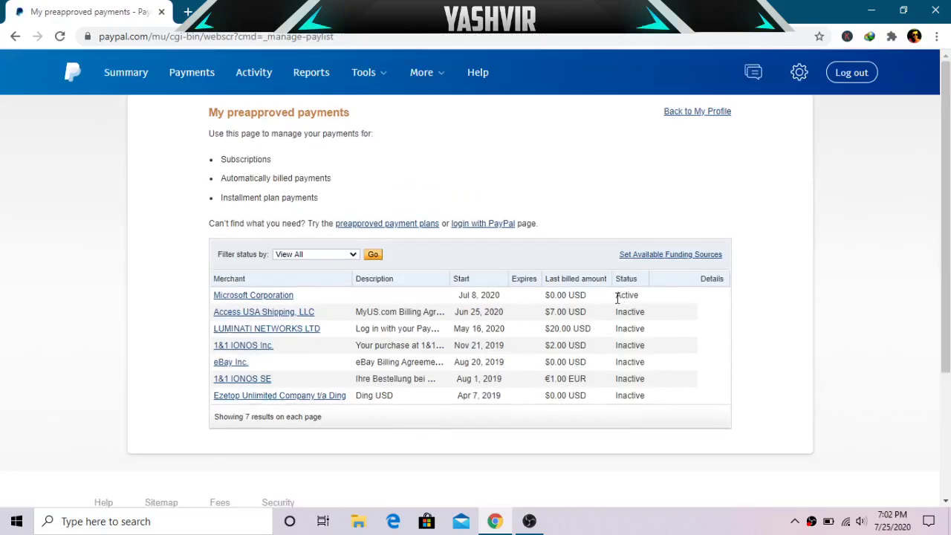
{"action": "left_click_drag", "start_coordinate": [619, 310], "coordinate": [651, 395]}
{"action": "left_click", "coordinate": [656, 399]}
{"action": "left_click_drag", "start_coordinate": [628, 361], "coordinate": [650, 360]}
{"action": "left_click", "coordinate": [563, 299]}
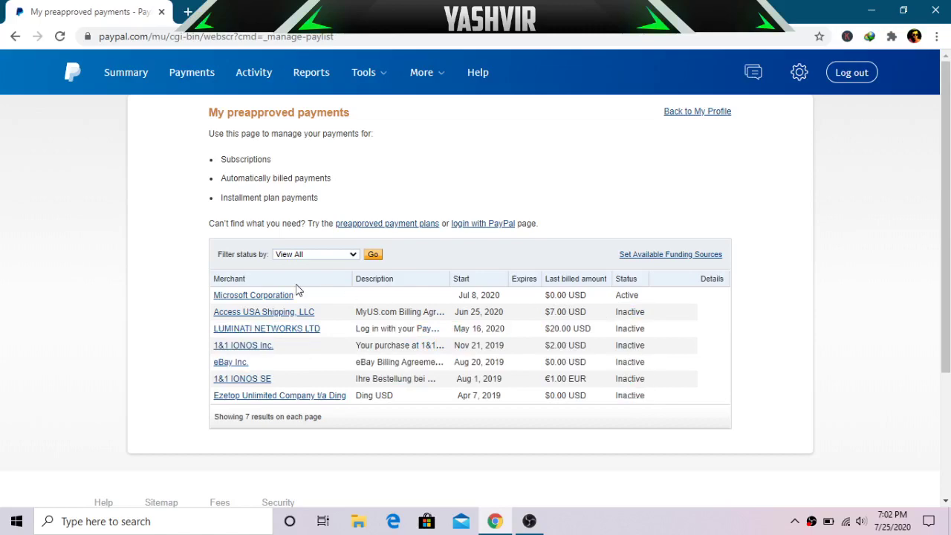
{"action": "left_click", "coordinate": [254, 298]}
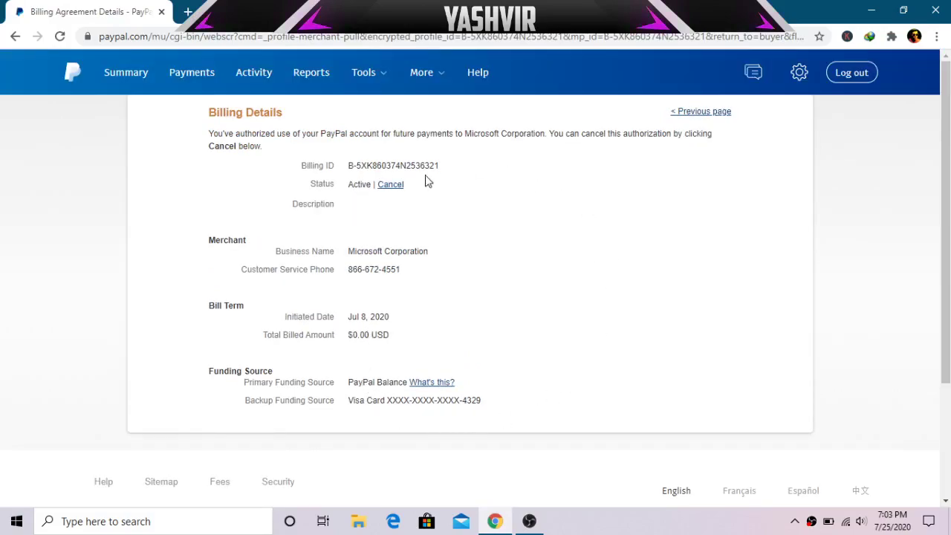
Cancel and confirm the Microsoft Corporation agreement, return to the list, then open a new blank tab
{"action": "left_click", "coordinate": [392, 185]}
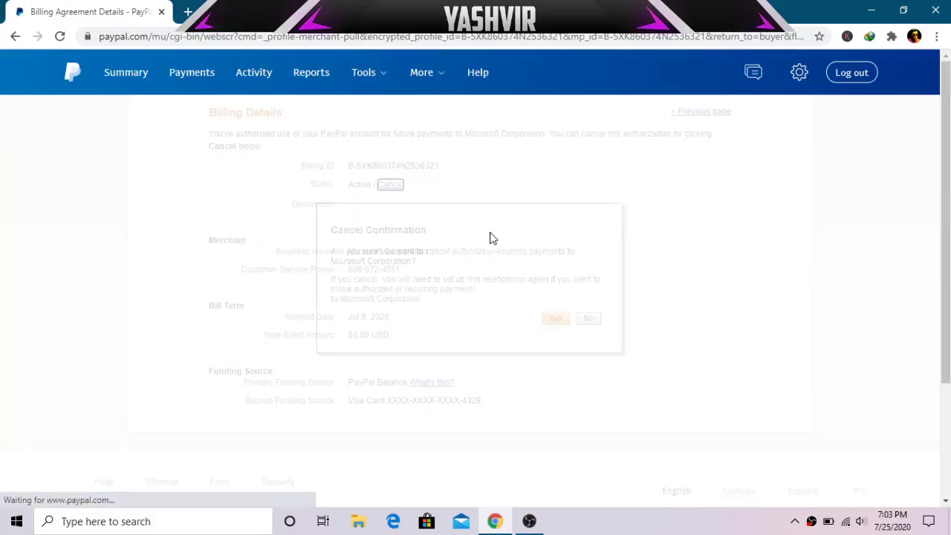
{"action": "left_click", "coordinate": [554, 318]}
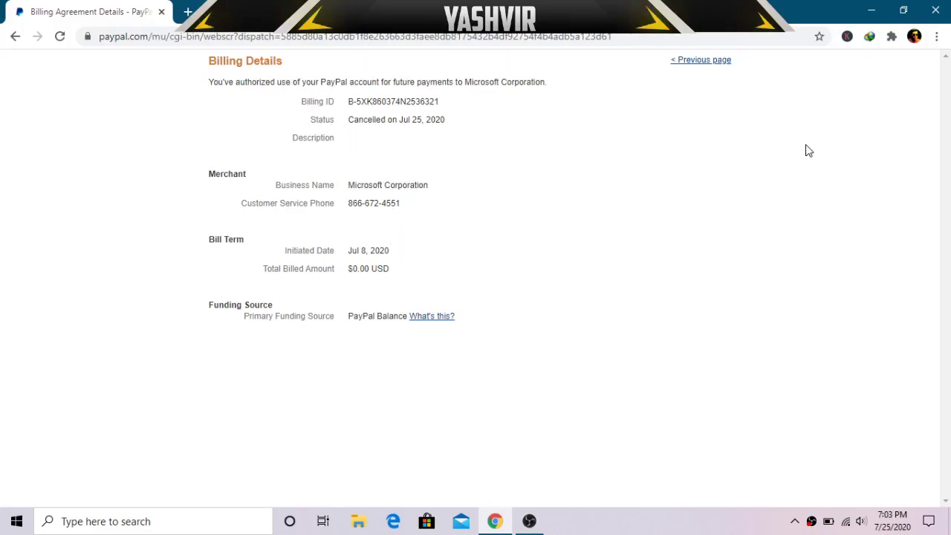
{"action": "left_click", "coordinate": [711, 61]}
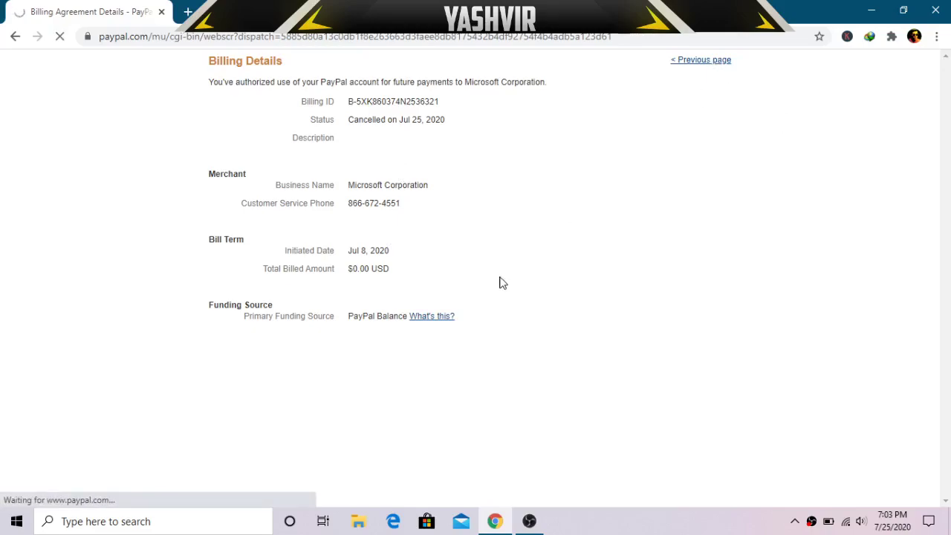
{"action": "left_click", "coordinate": [191, 10]}
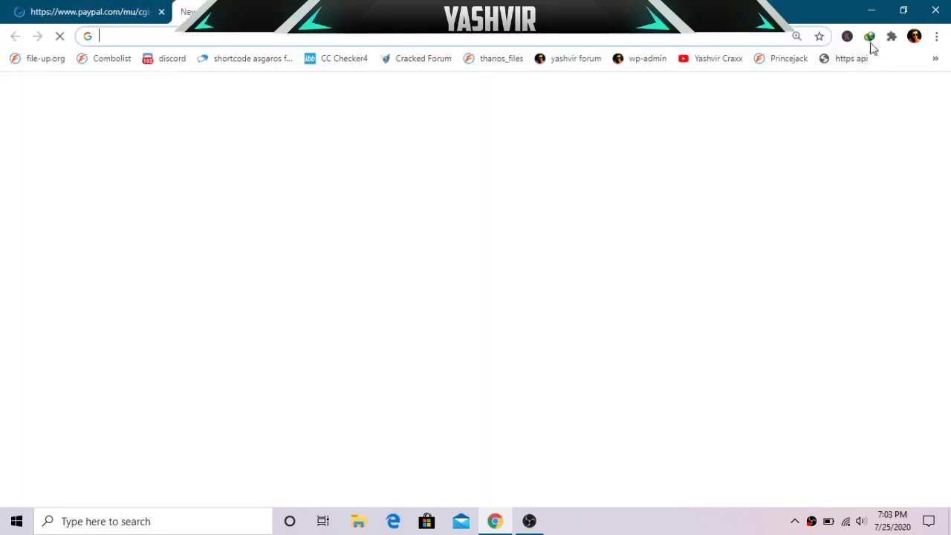
Minimise Chrome to reveal the Windows desktop
{"action": "left_click", "coordinate": [871, 10]}
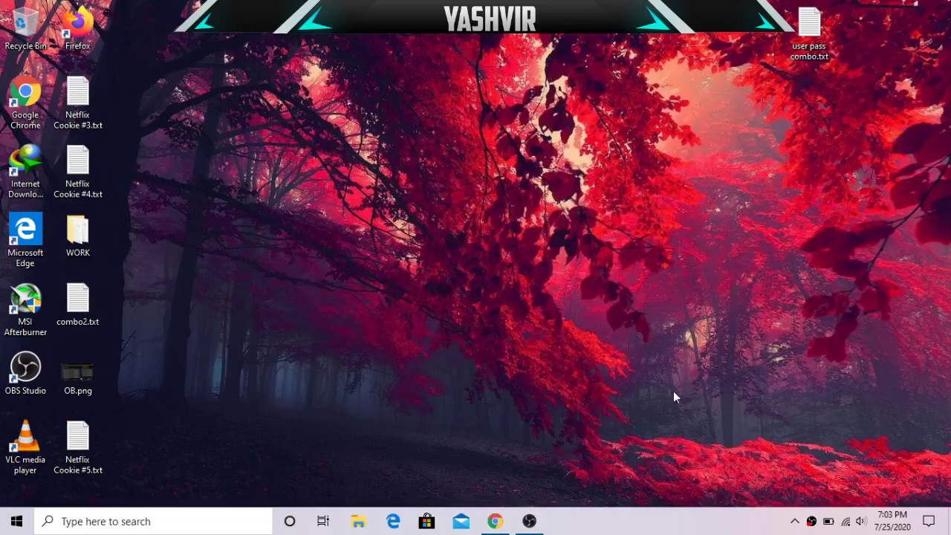